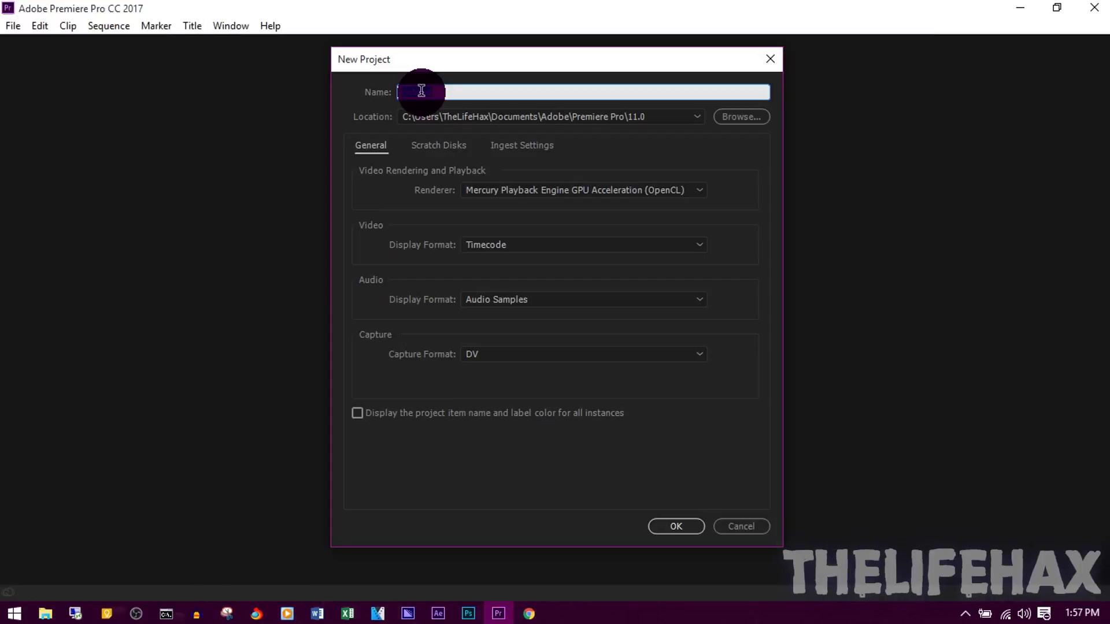
Step: Create a new Premiere Pro project named 'testing'
type("te")
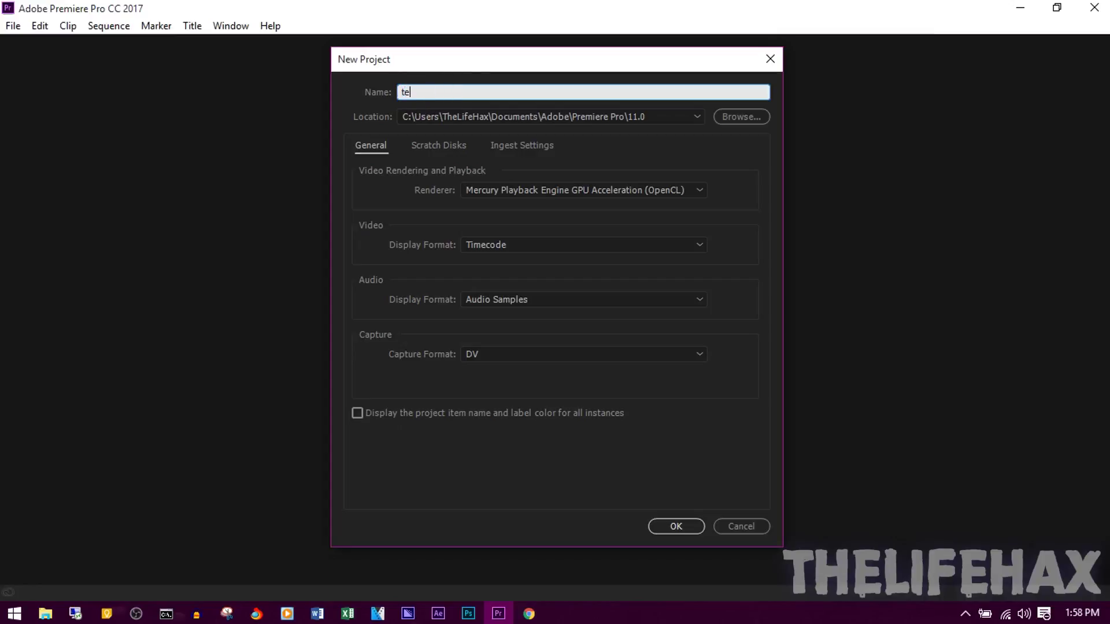
type("sting")
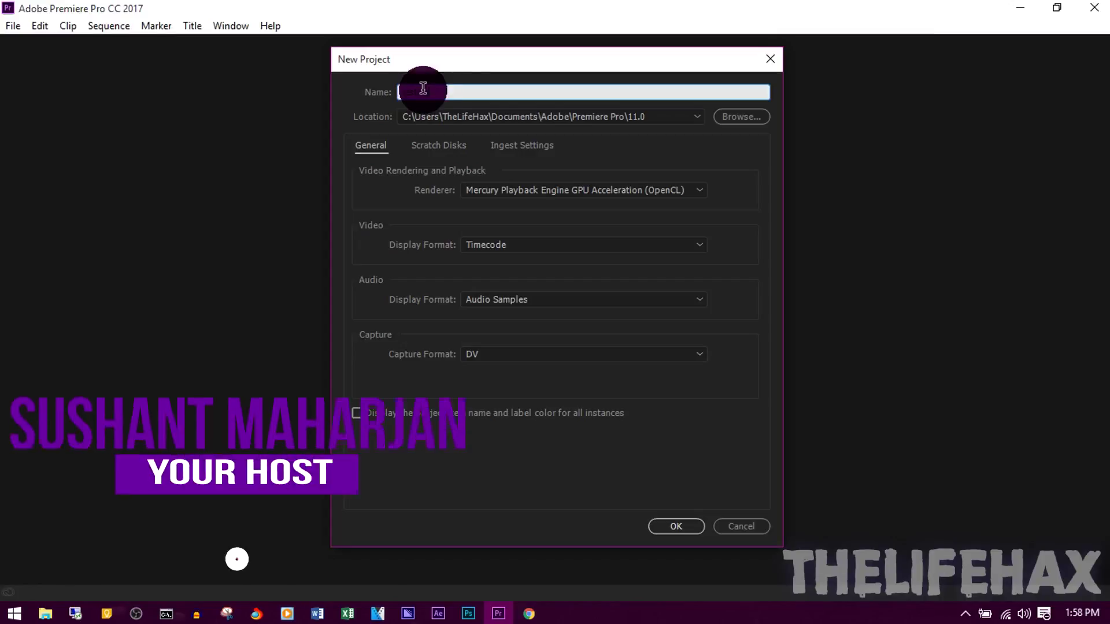
left_click_drag(463, 91, 319, 69)
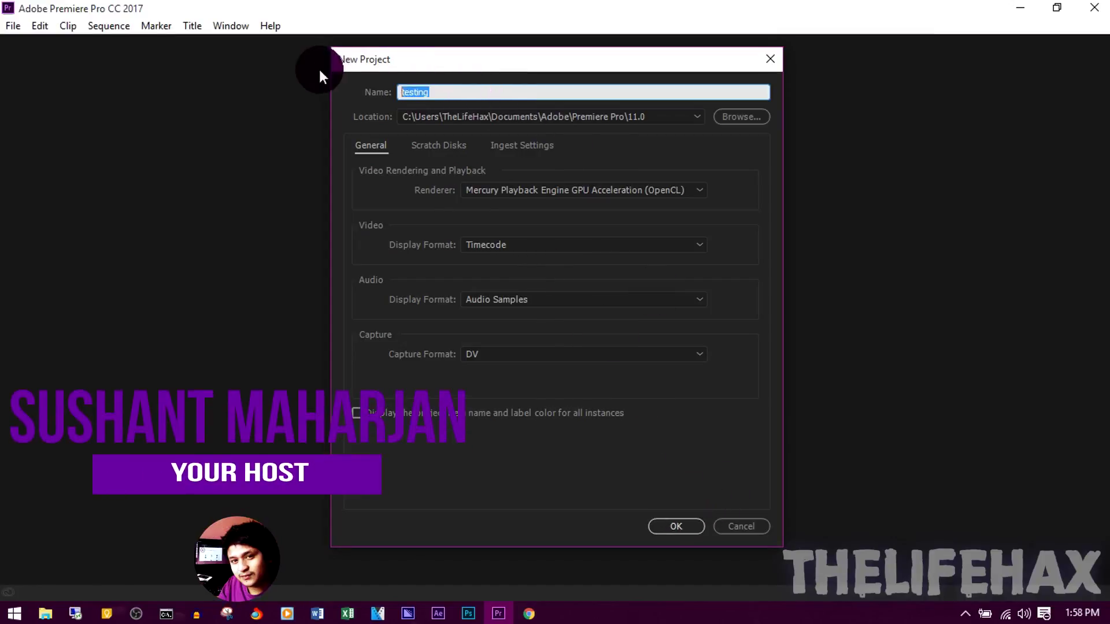
left_click(681, 529)
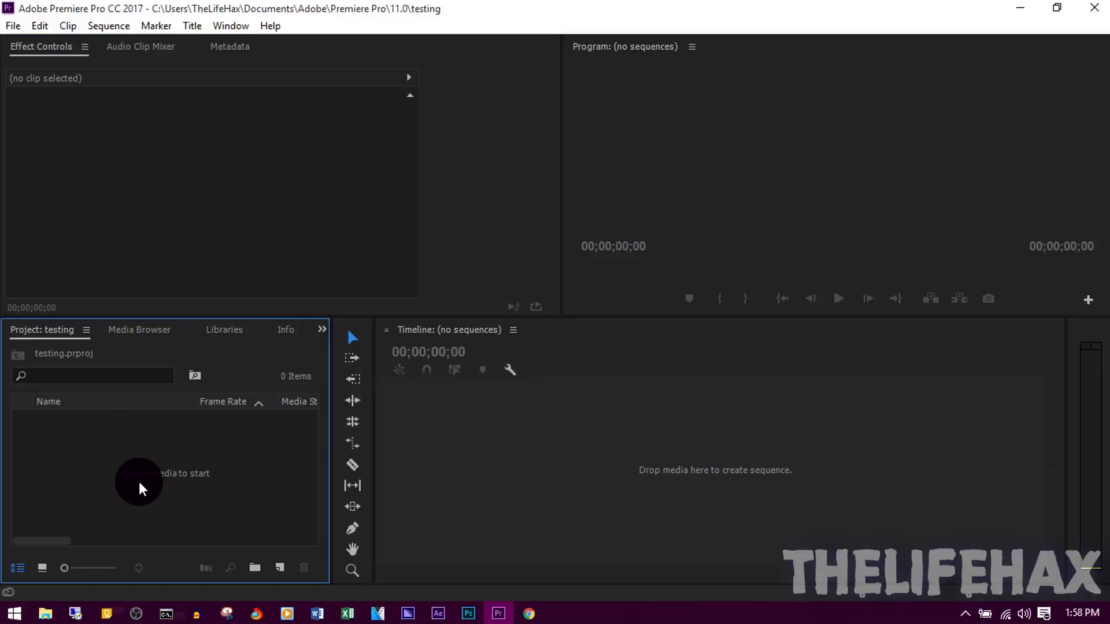
Step: Import clip 2.mp4 and drag it onto the Timeline to build sequence 2
double_click(158, 475)
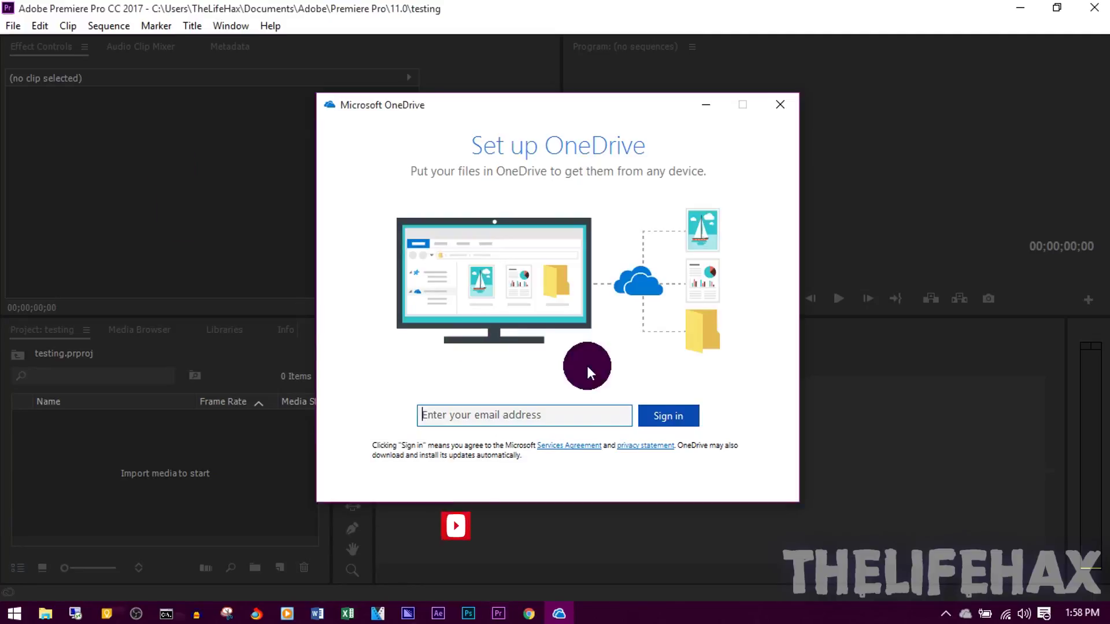
left_click(780, 104)
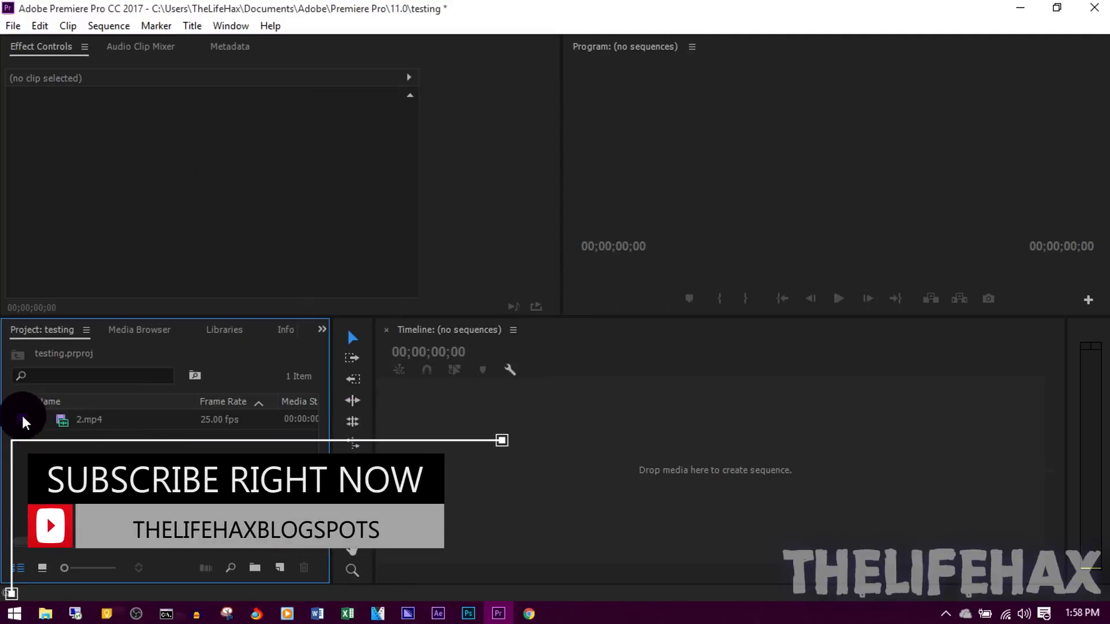
left_click_drag(23, 422, 477, 483)
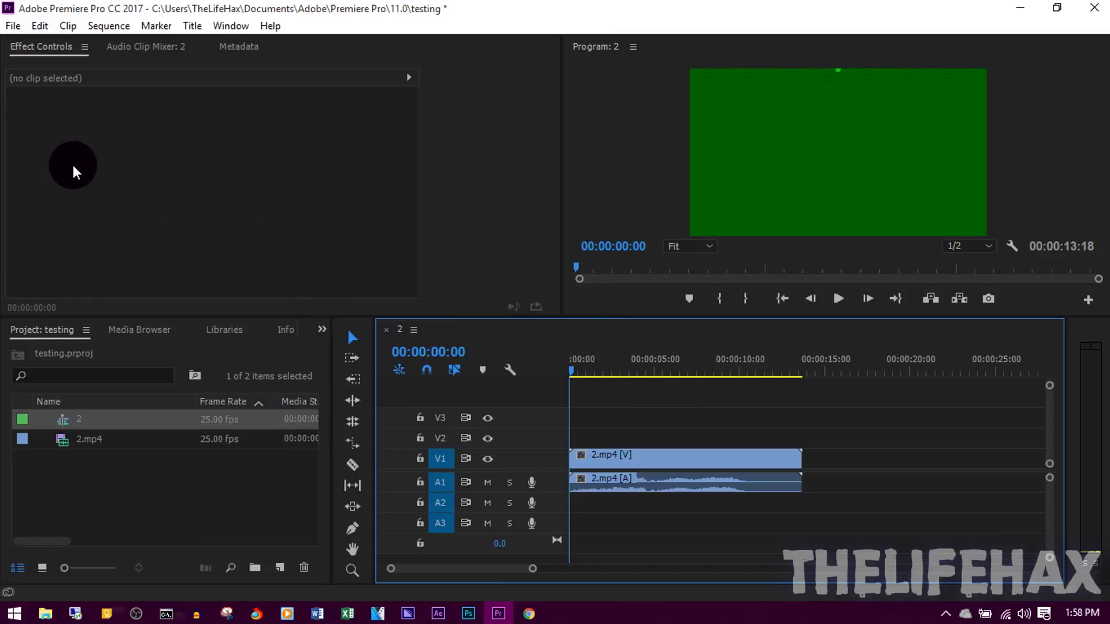
Step: Open the Export Settings dialog for sequence 2 via File > Export > Media
left_click(13, 26)
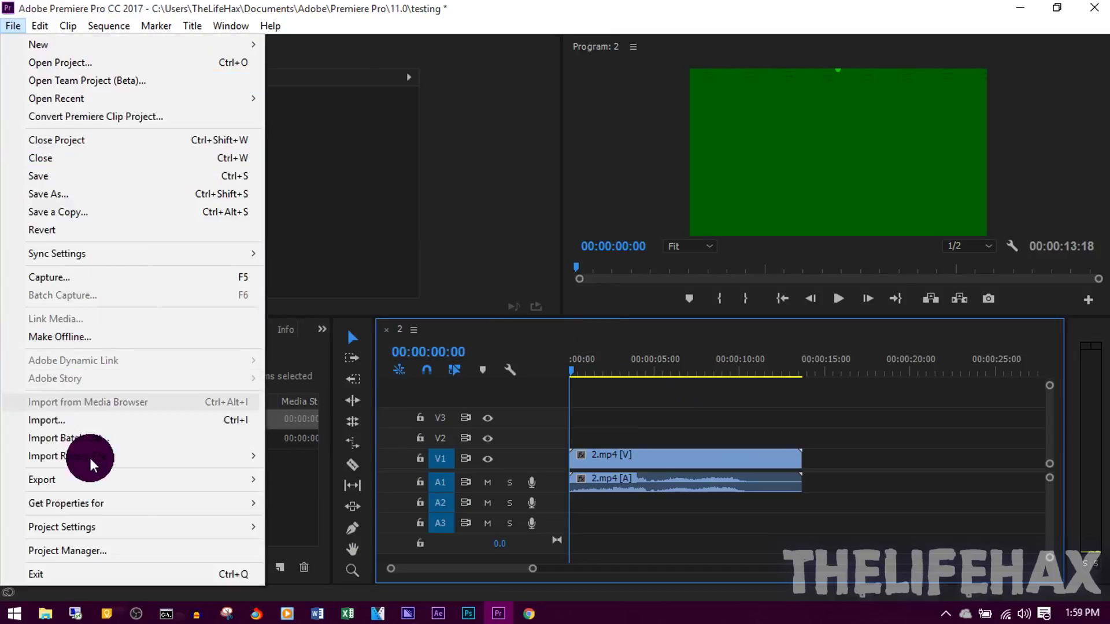
mouse_move(91, 480)
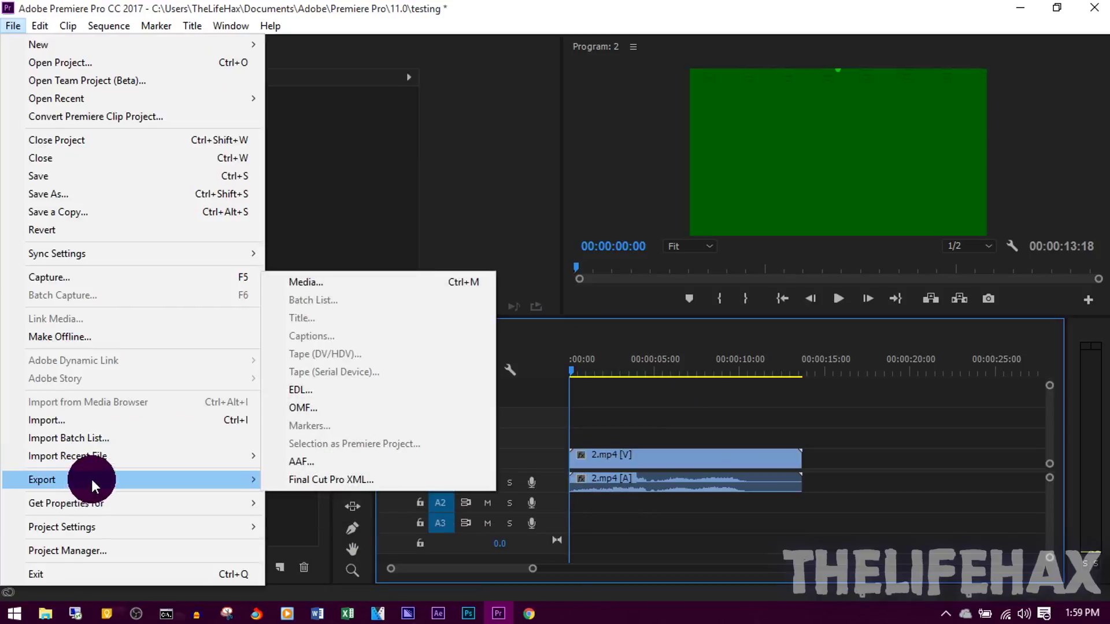
left_click(326, 283)
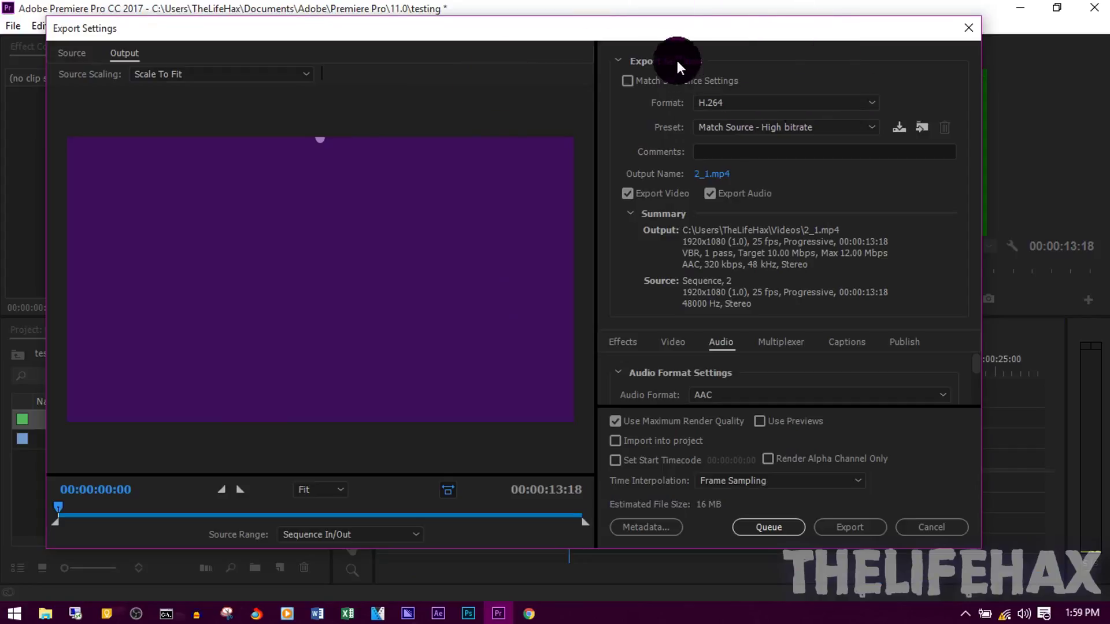
left_click_drag(710, 28, 705, 35)
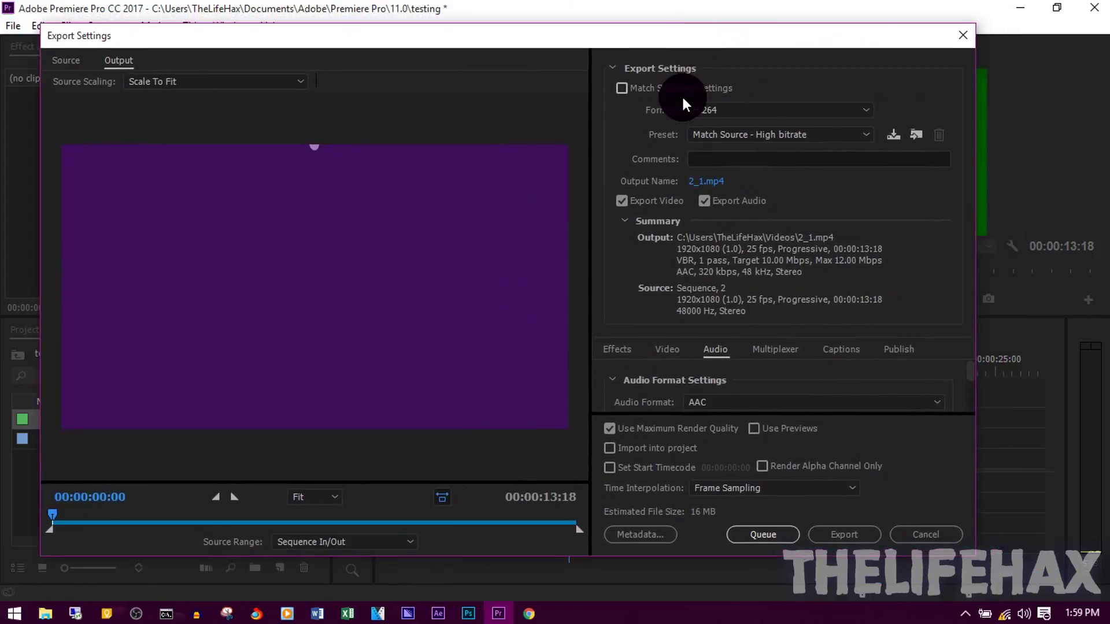
left_click(799, 115)
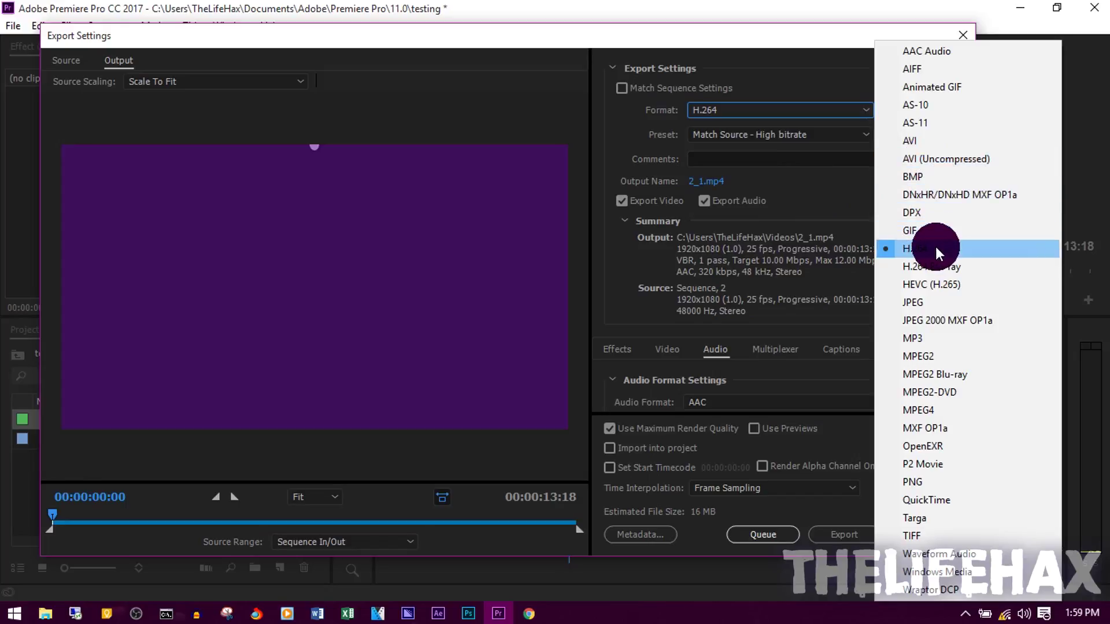
left_click(808, 197)
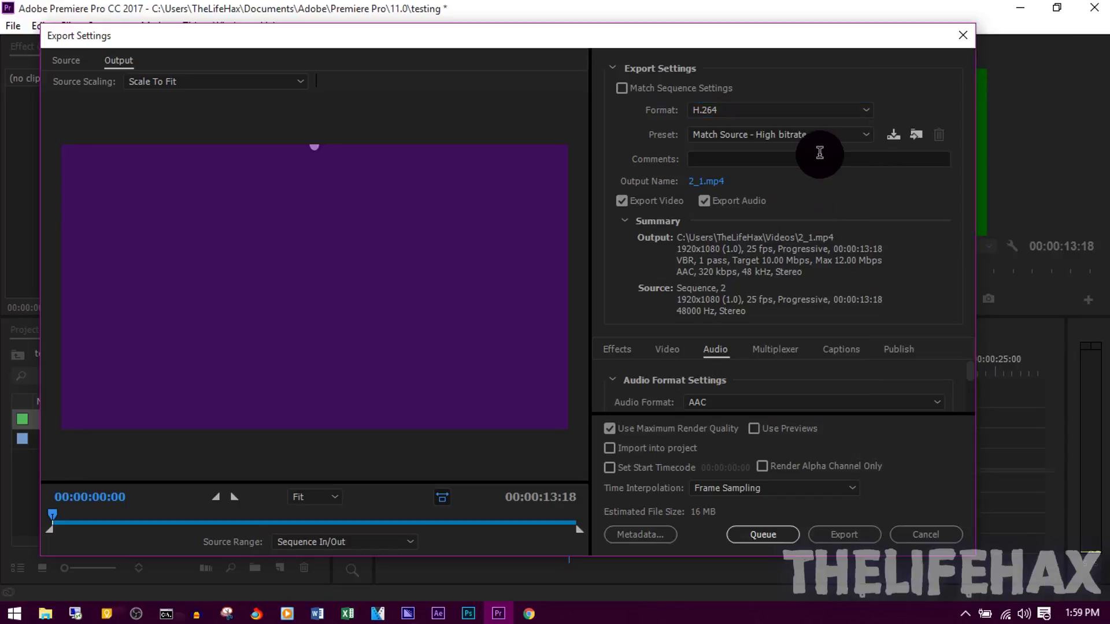
Step: Choose the HD 1080p 29.97 export preset and enable Use Maximum Render Quality
left_click(854, 134)
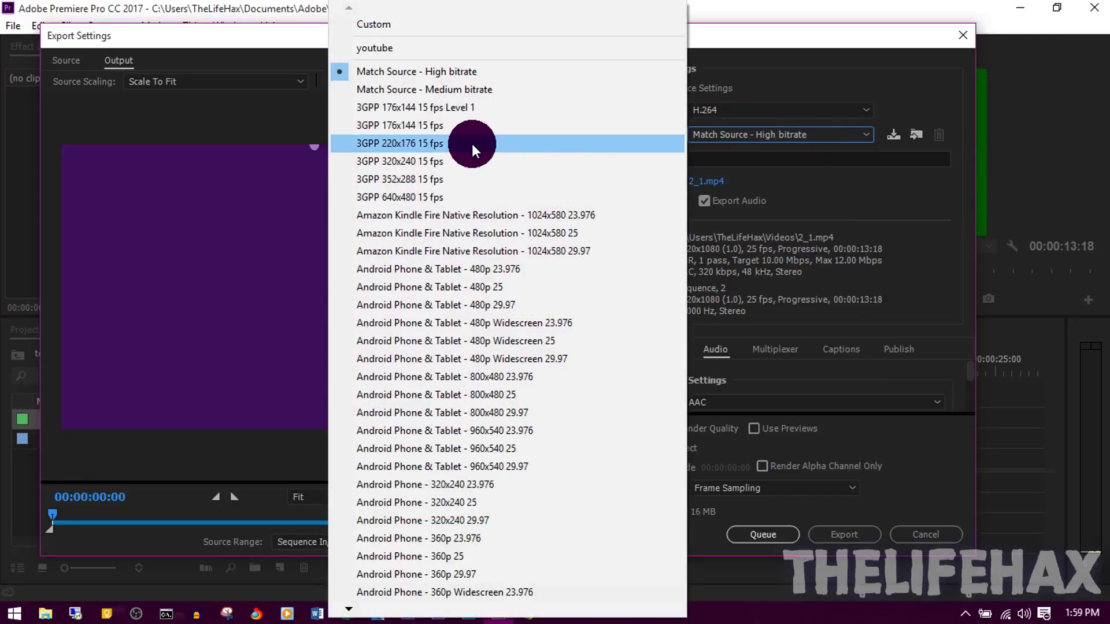
mouse_move(348, 613)
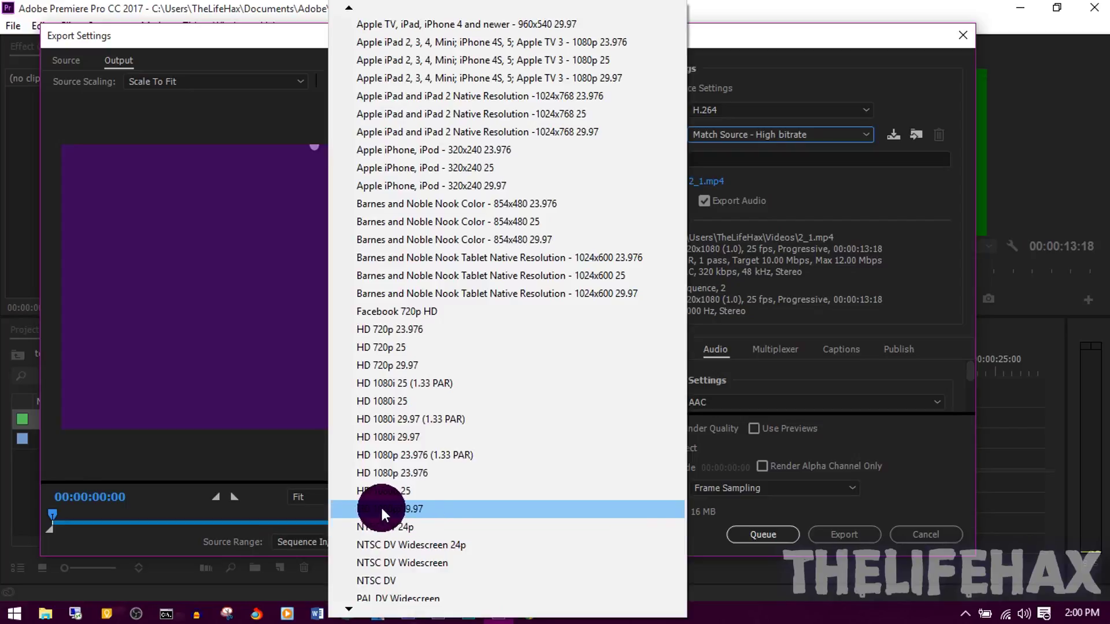
left_click(438, 507)
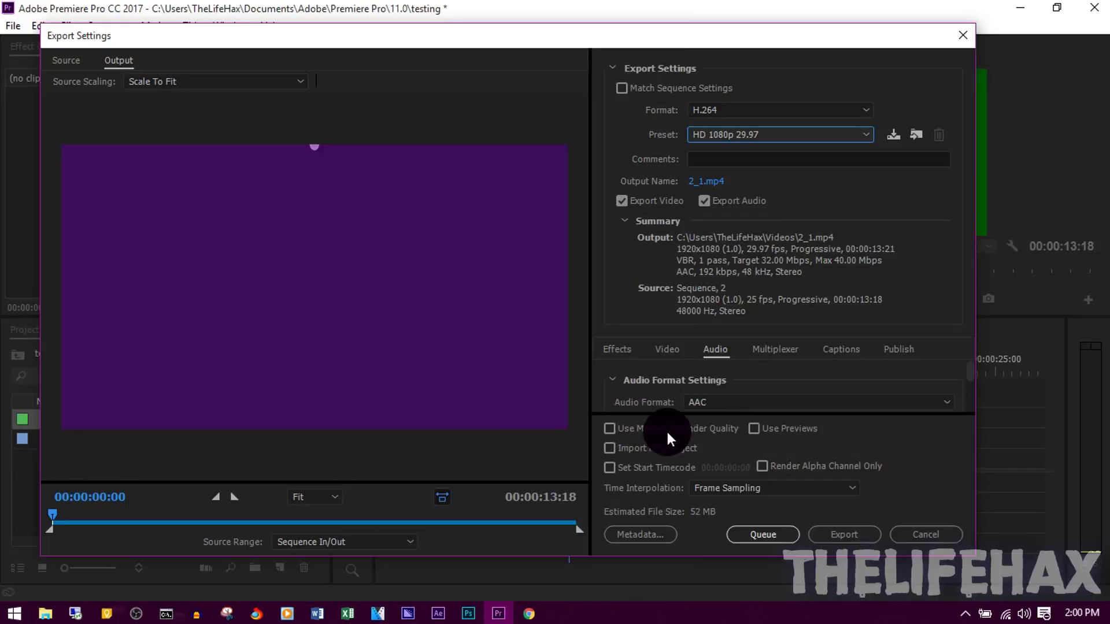
left_click(609, 428)
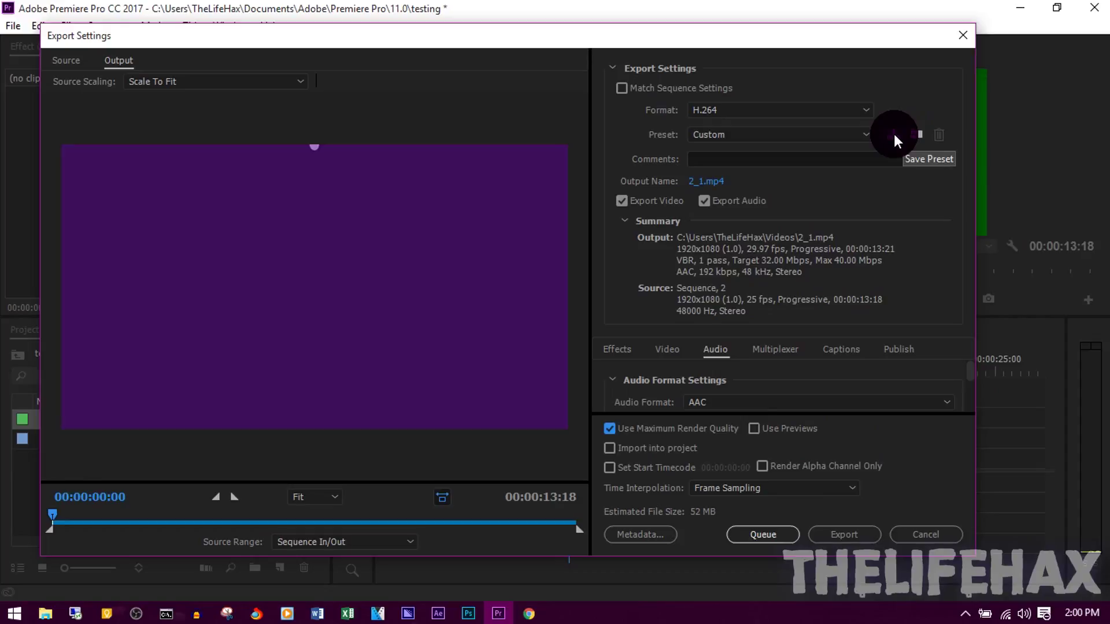
Step: Apply the saved 'youtube' preset, keeping H.264 1920x1080, 29.97 fps, 32 Mbps output
left_click(866, 134)
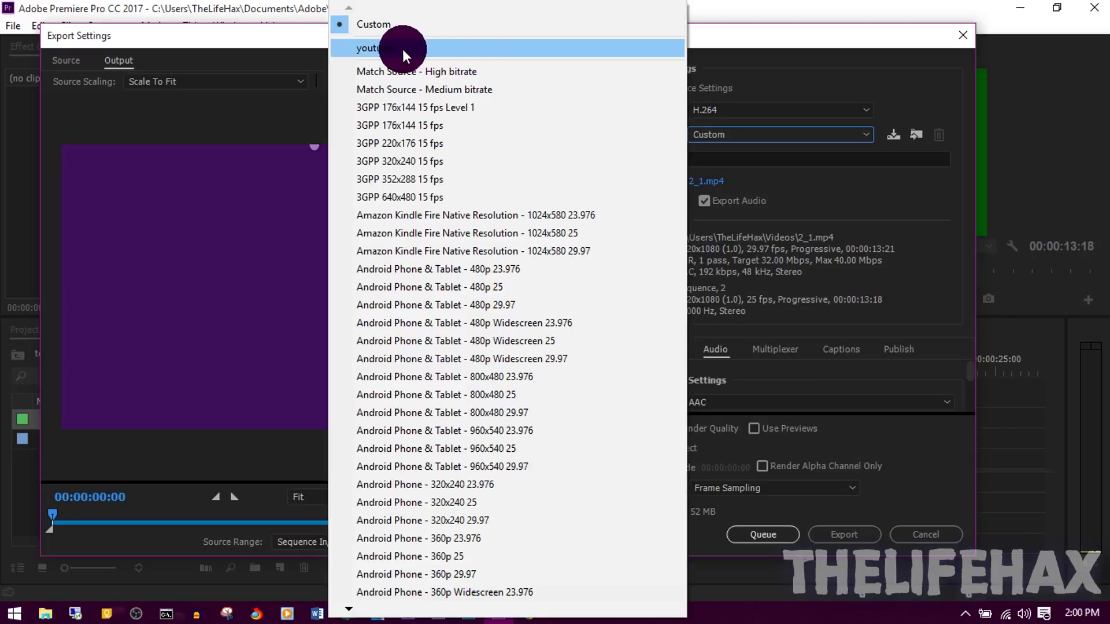
left_click(886, 130)
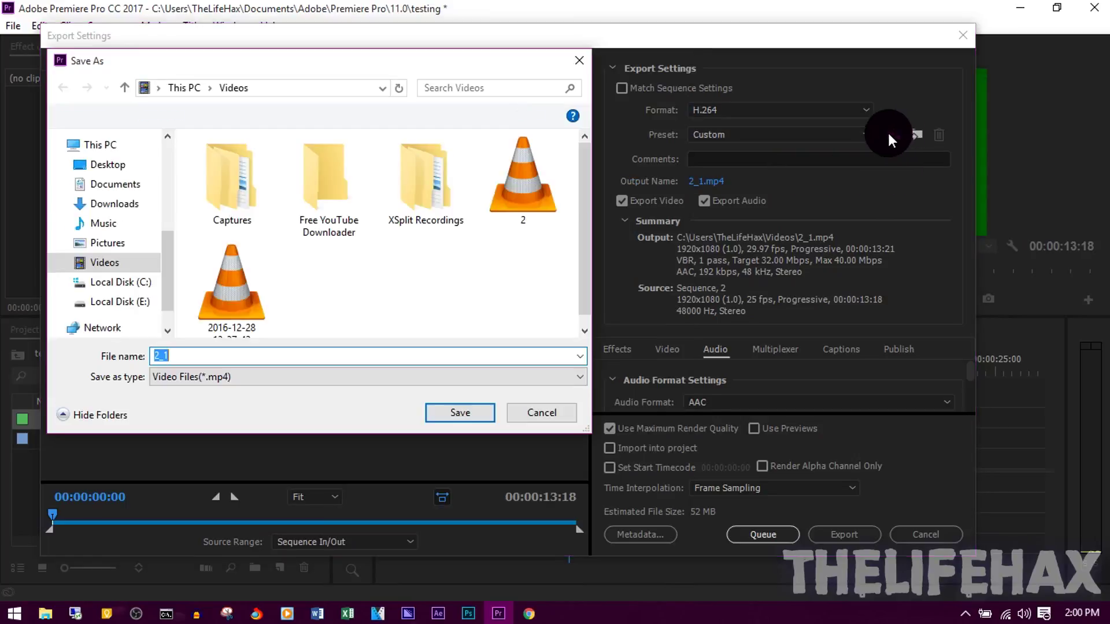
left_click(542, 412)
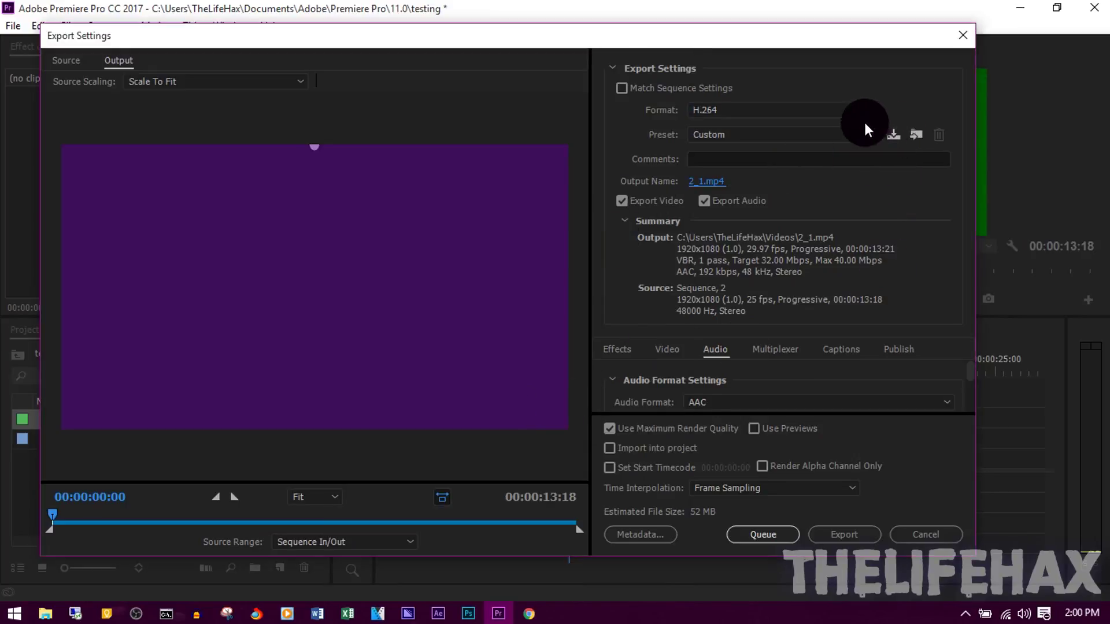
left_click(893, 136)
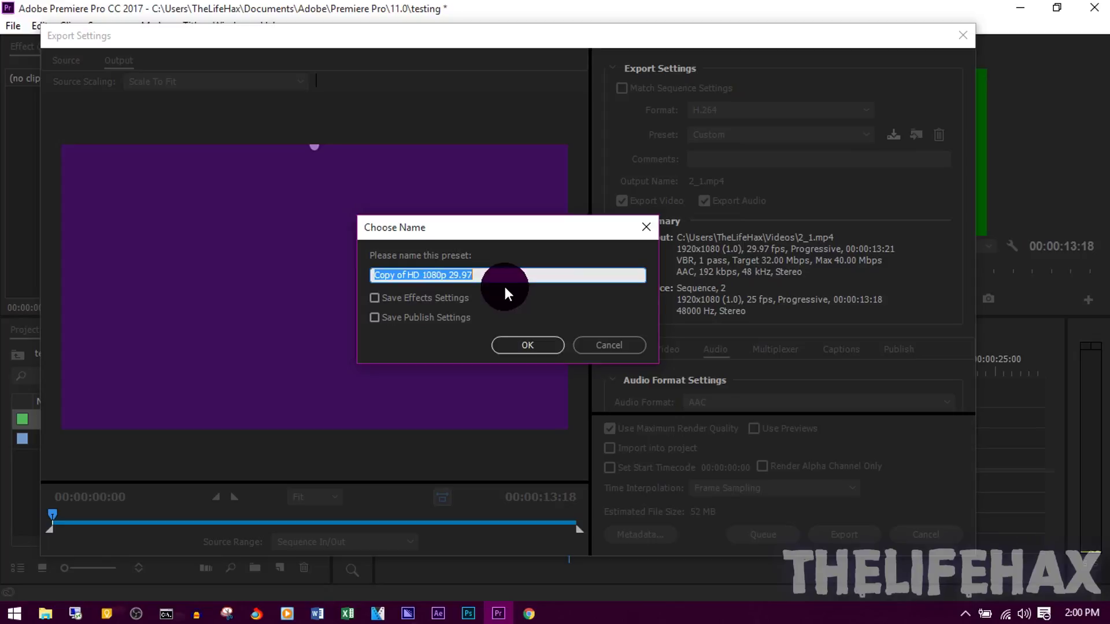
left_click(615, 345)
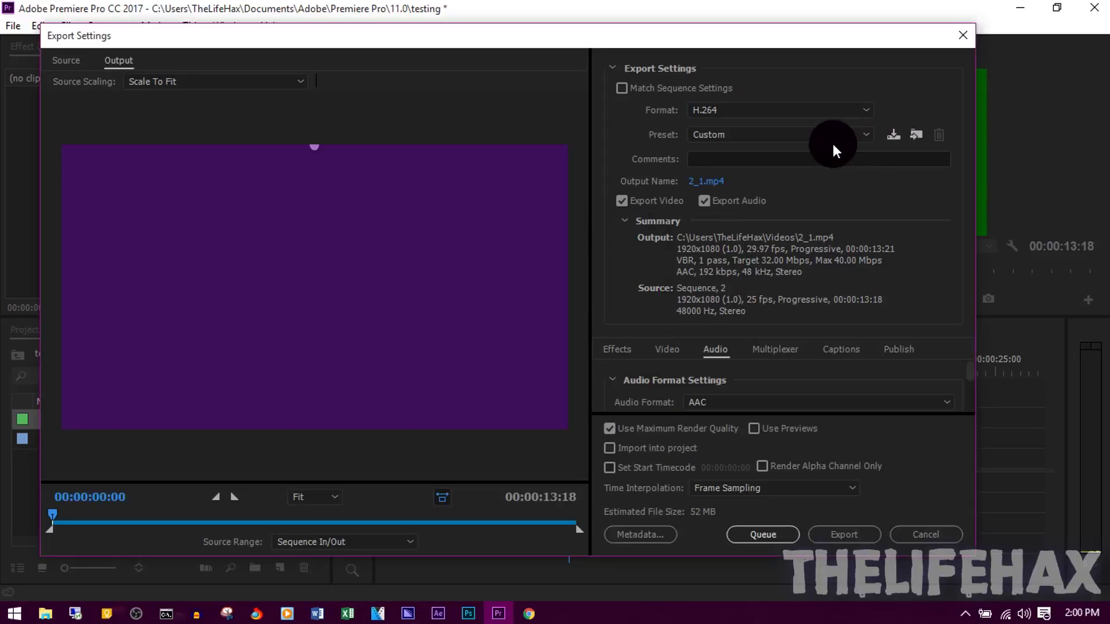
left_click(832, 135)
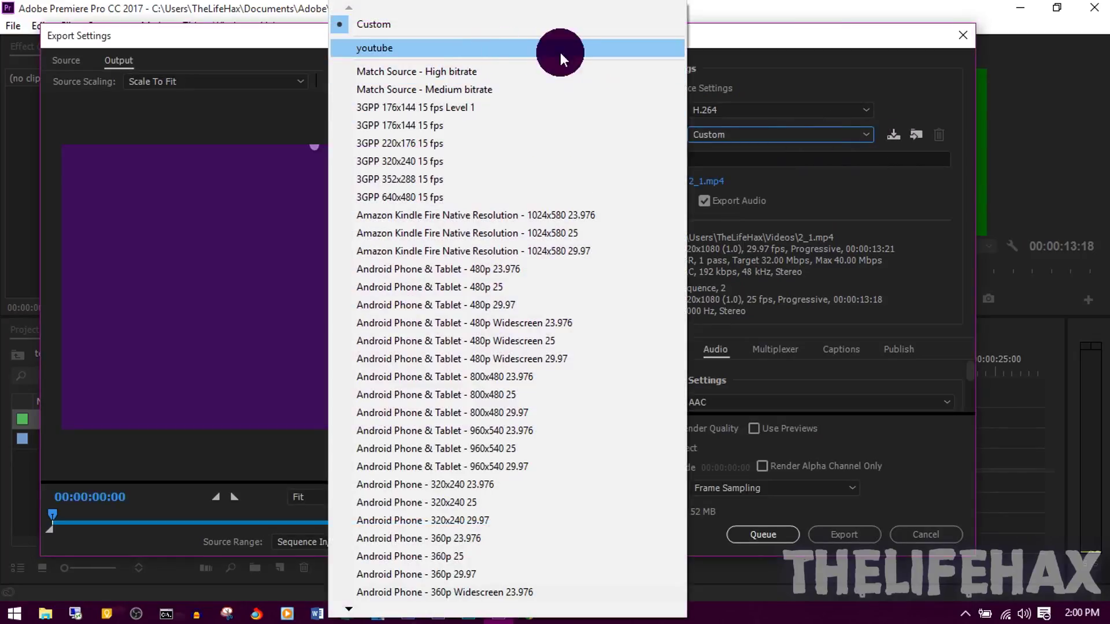
left_click(527, 48)
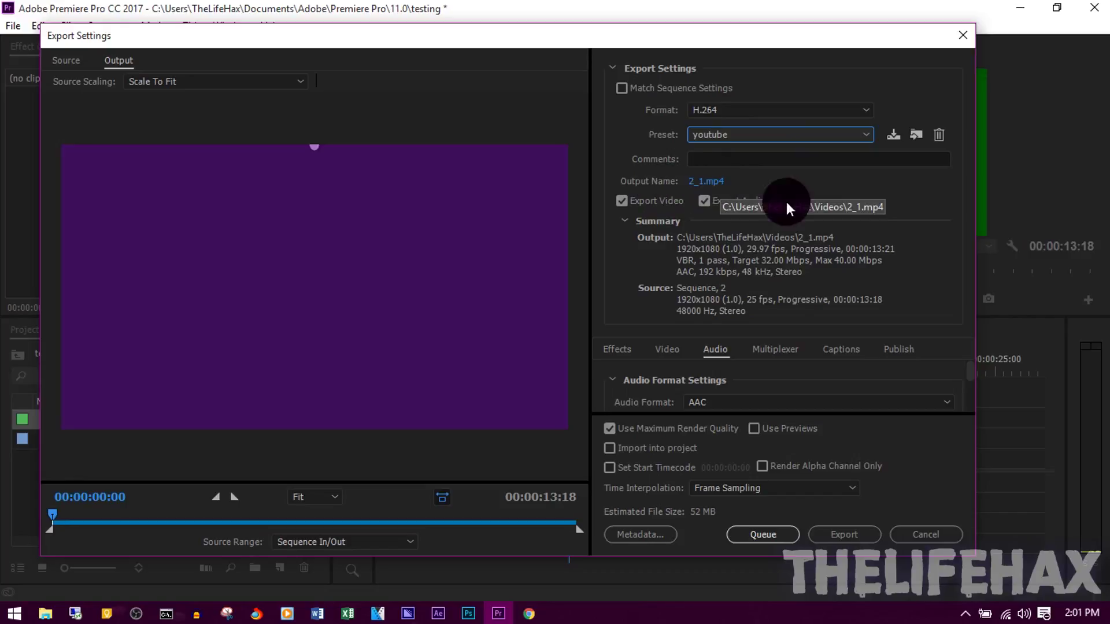
Step: Export sequence 2 to 2_1.mp4 and let the encoding finish
left_click(856, 533)
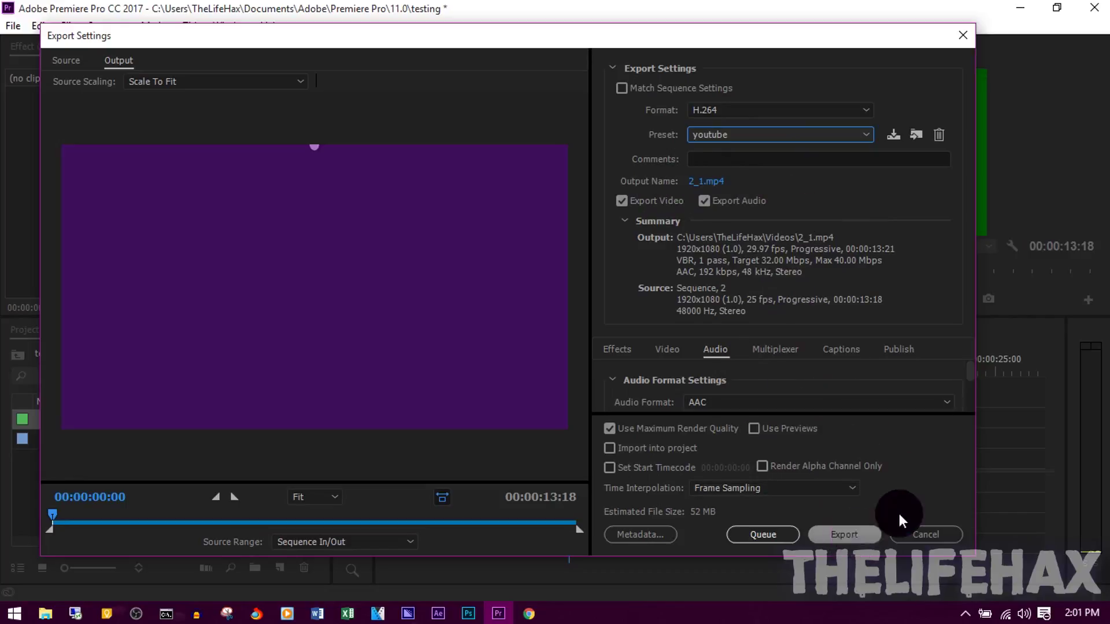
left_click(853, 533)
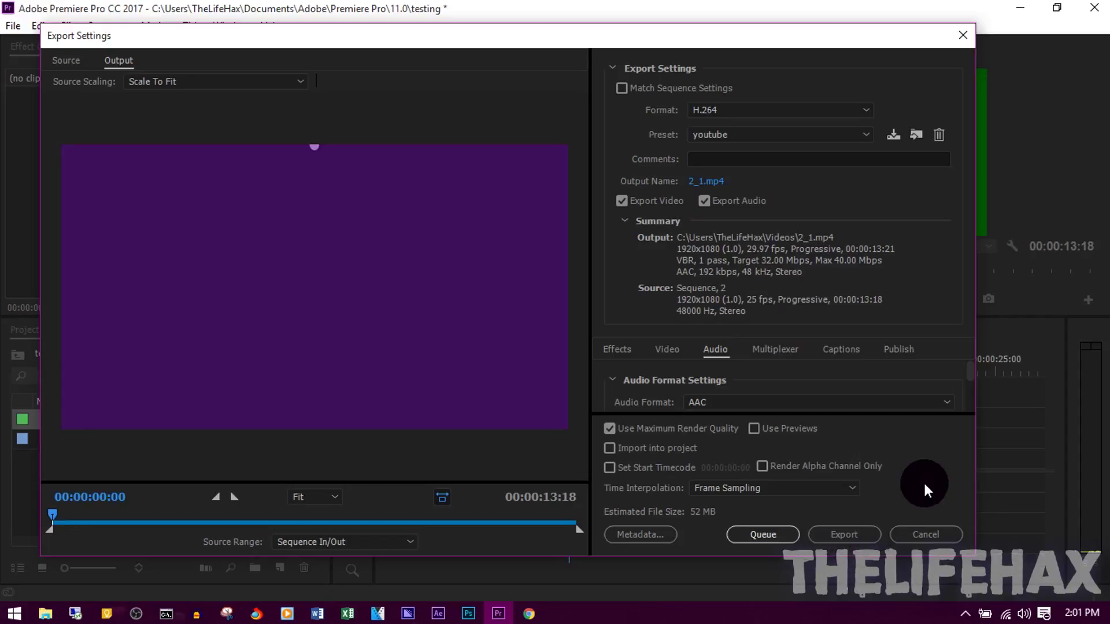
left_click(846, 535)
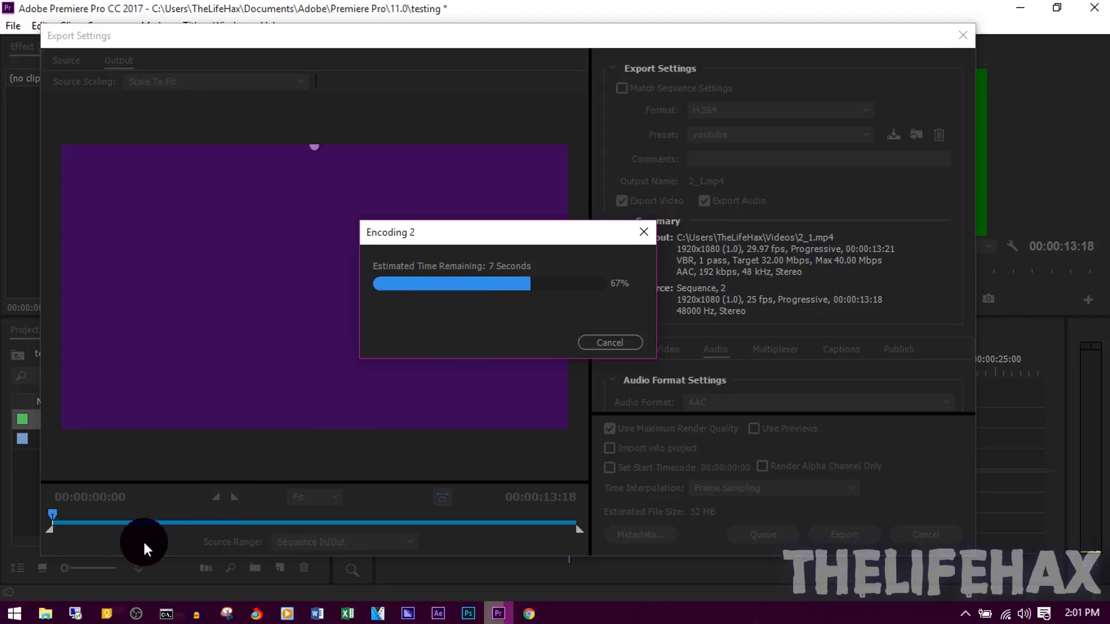
left_click_drag(544, 232, 595, 226)
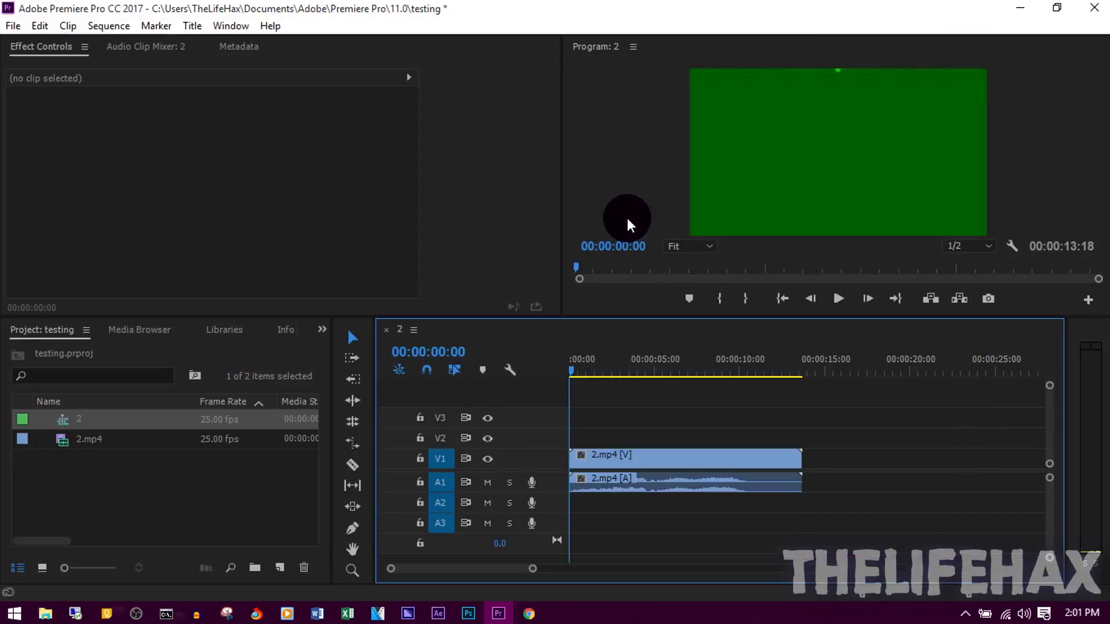
Step: Open File Explorer's Videos folder and select clip 2 beside the exported 2_1 video
left_click(14, 613)
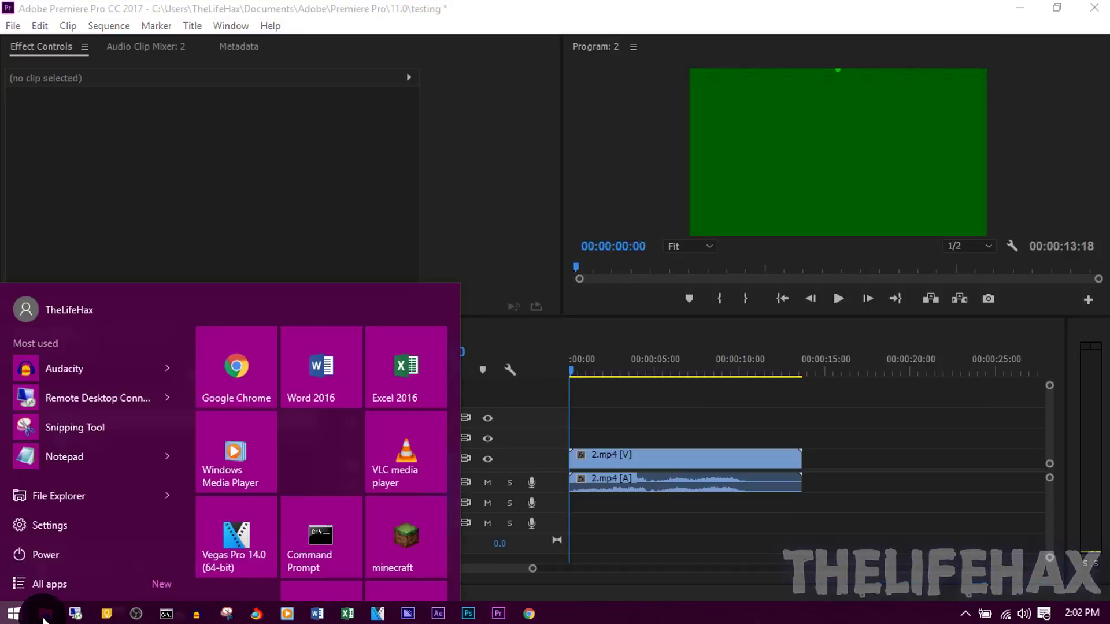
left_click(14, 613)
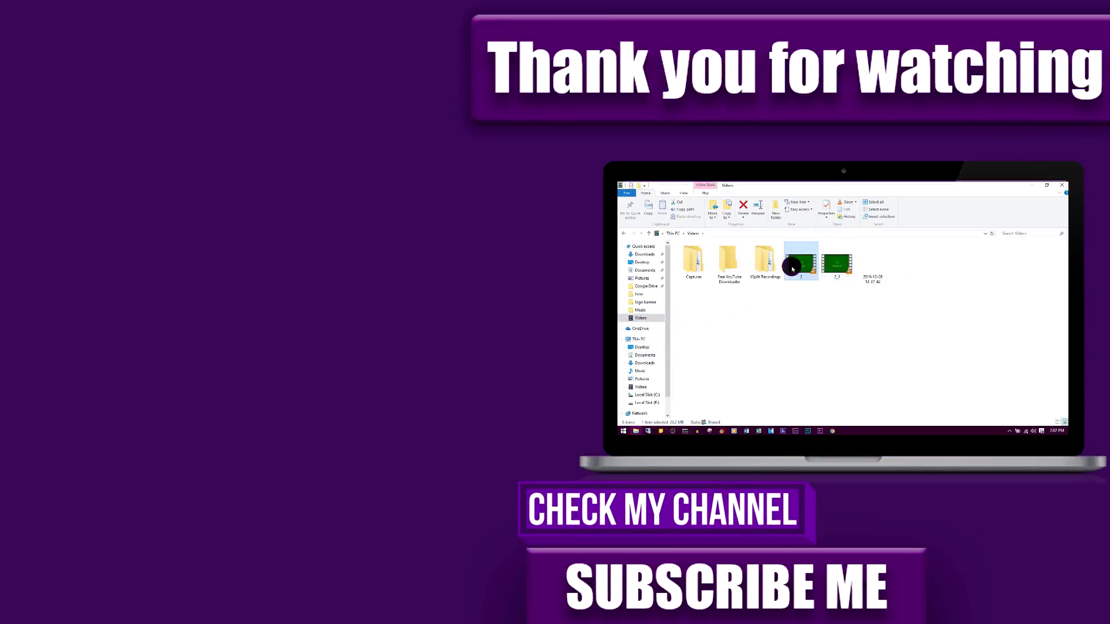
left_click(800, 263)
left_click(804, 250)
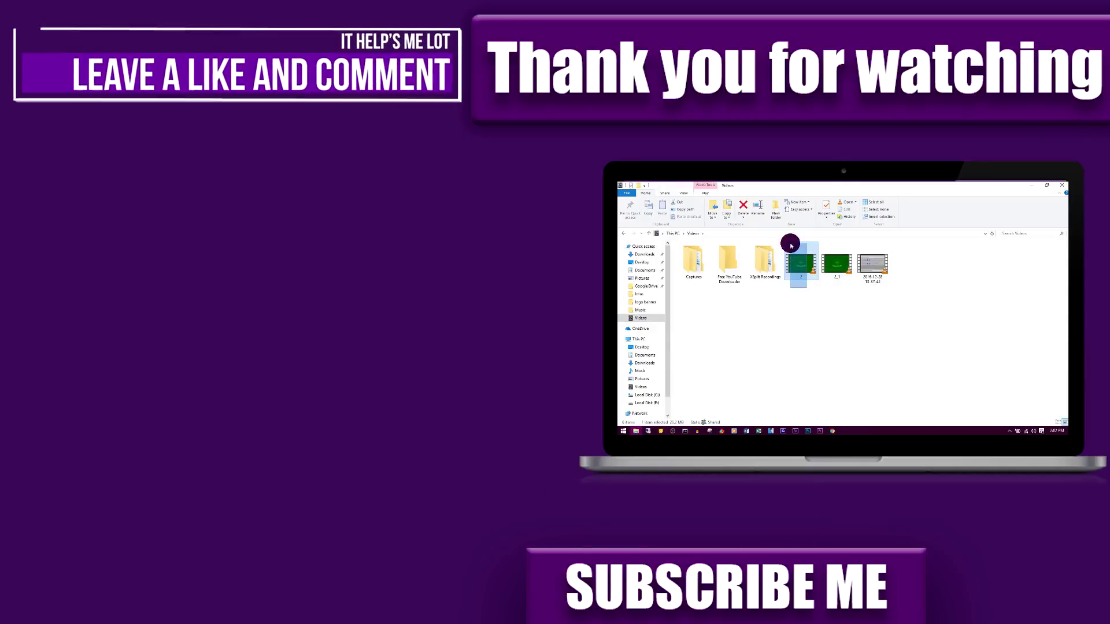